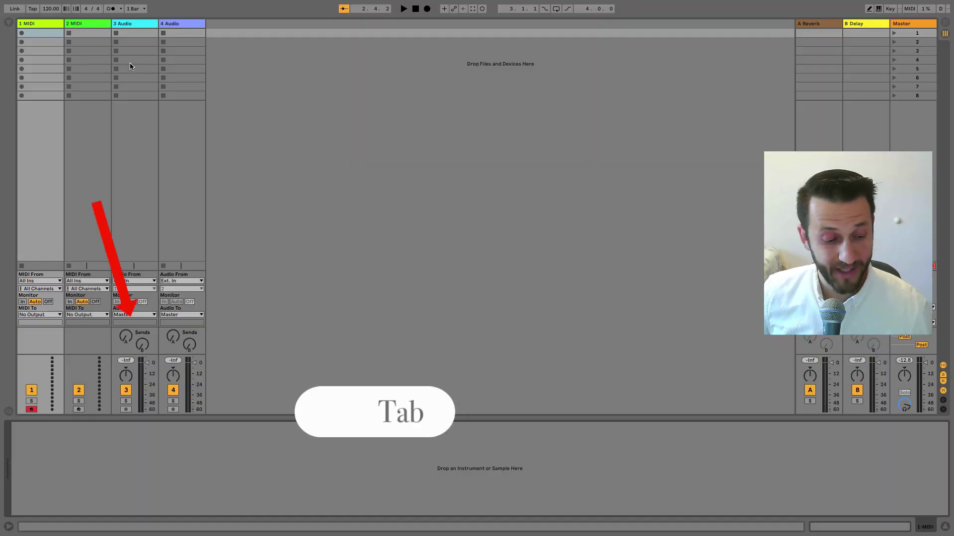
Switch between the Arrangement and Session views, ending back in Session view
key("Tab")
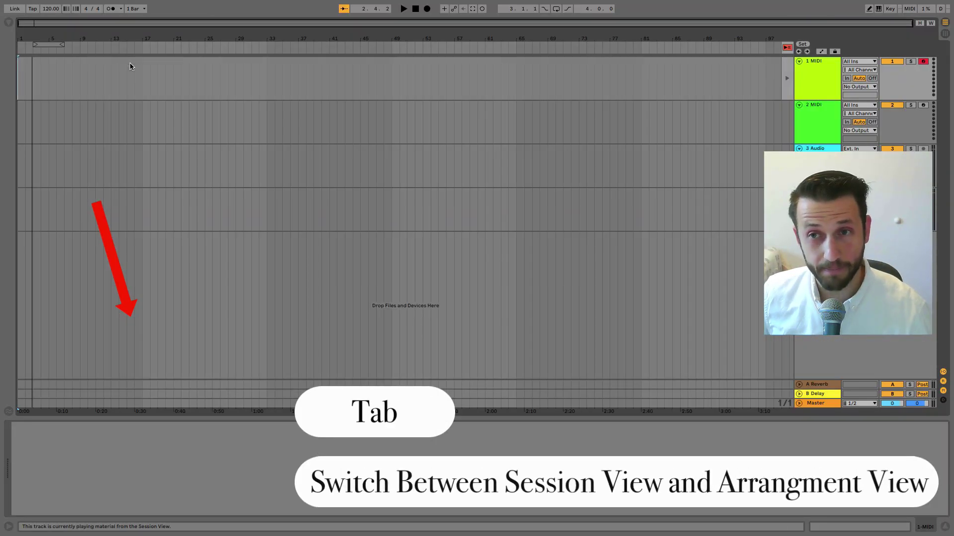
key("Tab")
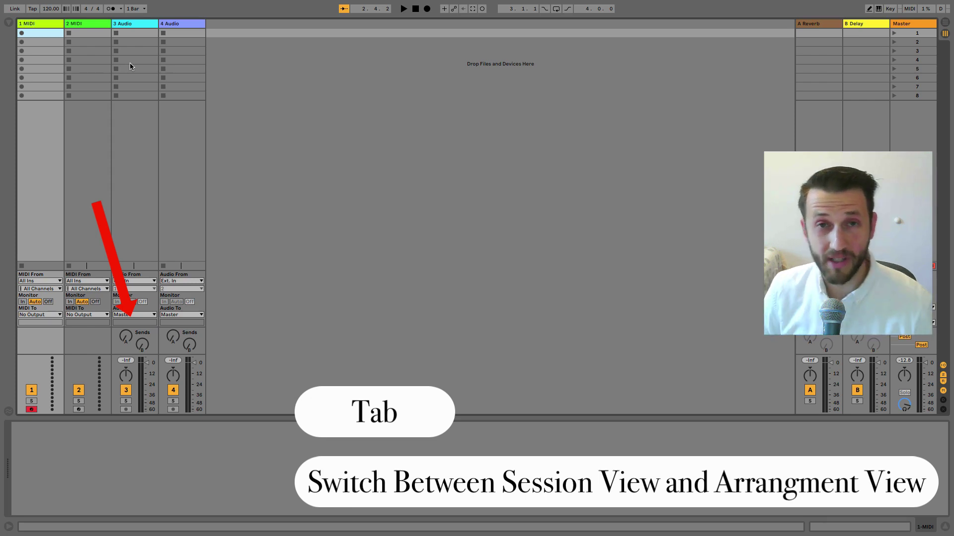
key("Tab")
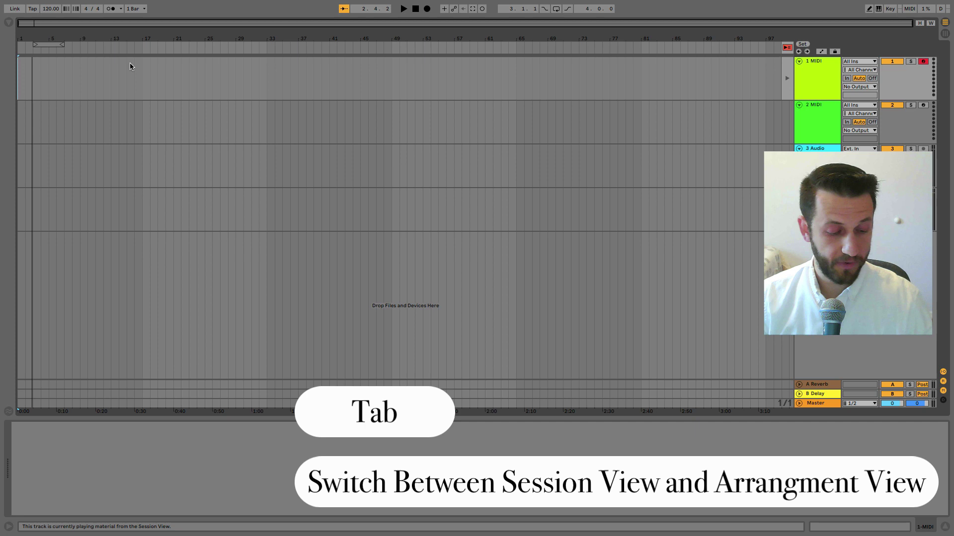
key("Tab")
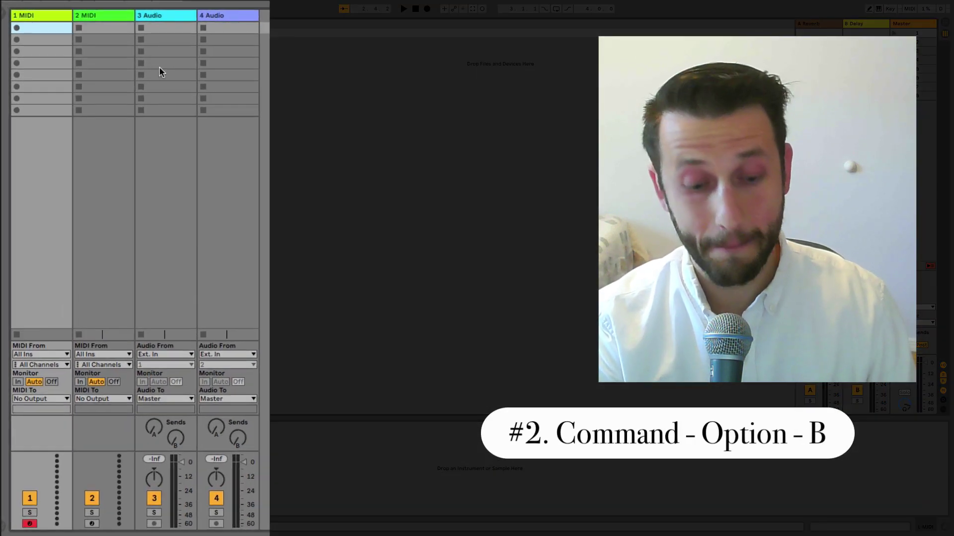
Show the browser, search for 'giant', and move into the first result
key("super+alt+b")
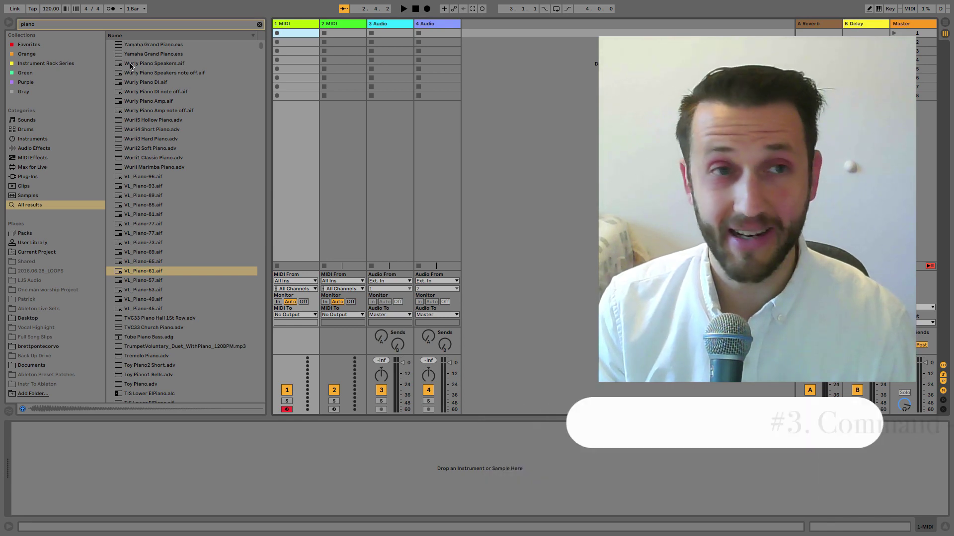
key("super+f")
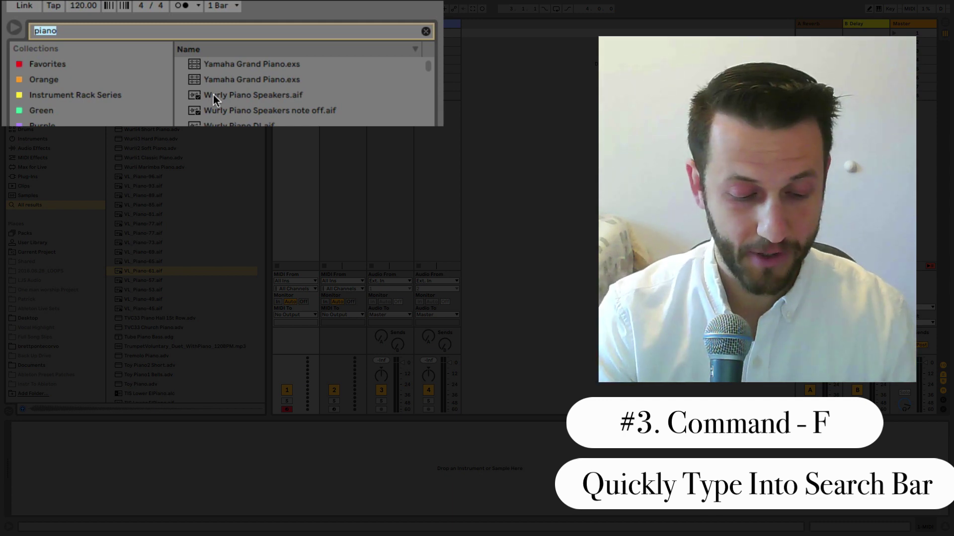
type("giant")
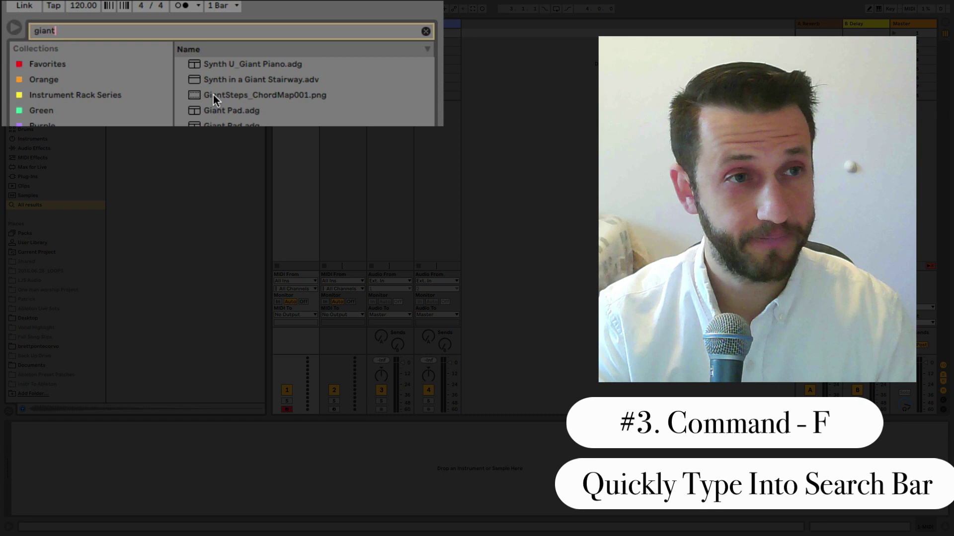
key("Down")
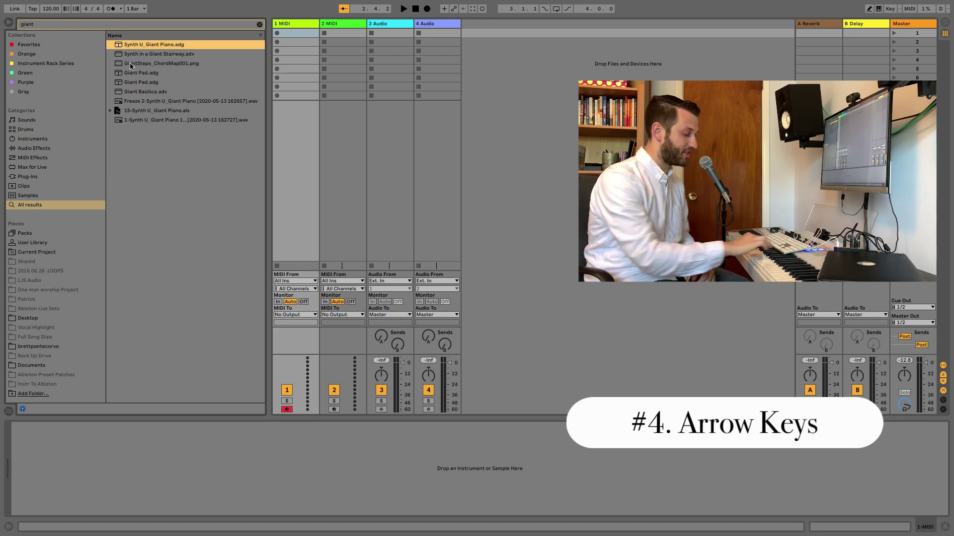
Pick Synth U_Giant Piano.adg from the search results and load it onto track 1
key("Down")
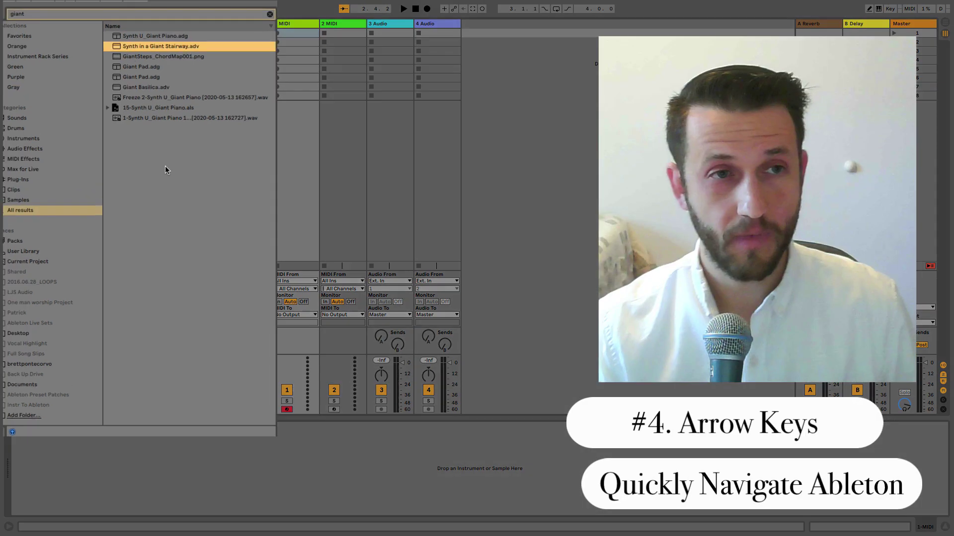
key("Up")
key("Down")
key("Down")
key("Down")
key("Down")
key("Down")
key("Down")
key("Down")
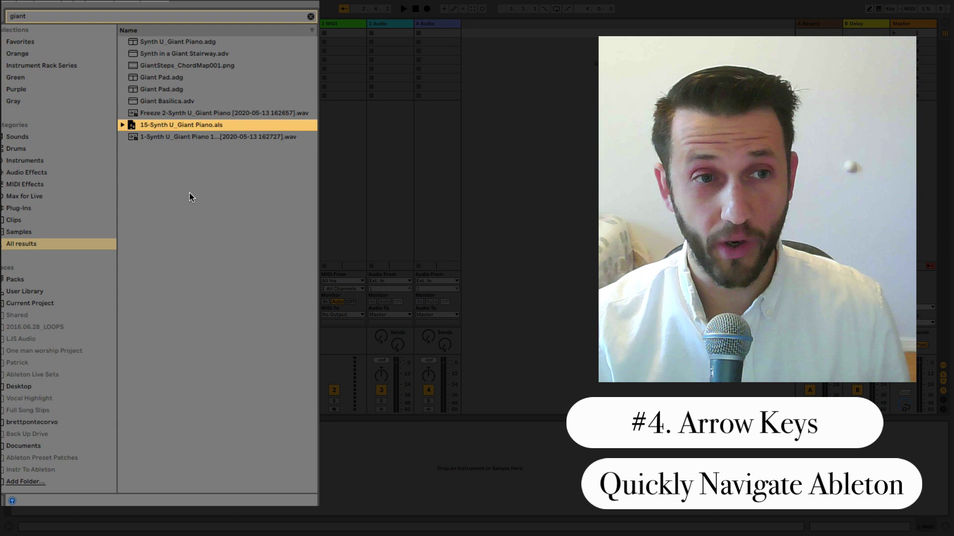
key("Up")
key("Up")
key("Up")
key("Up")
key("Up")
key("Up")
key("Up")
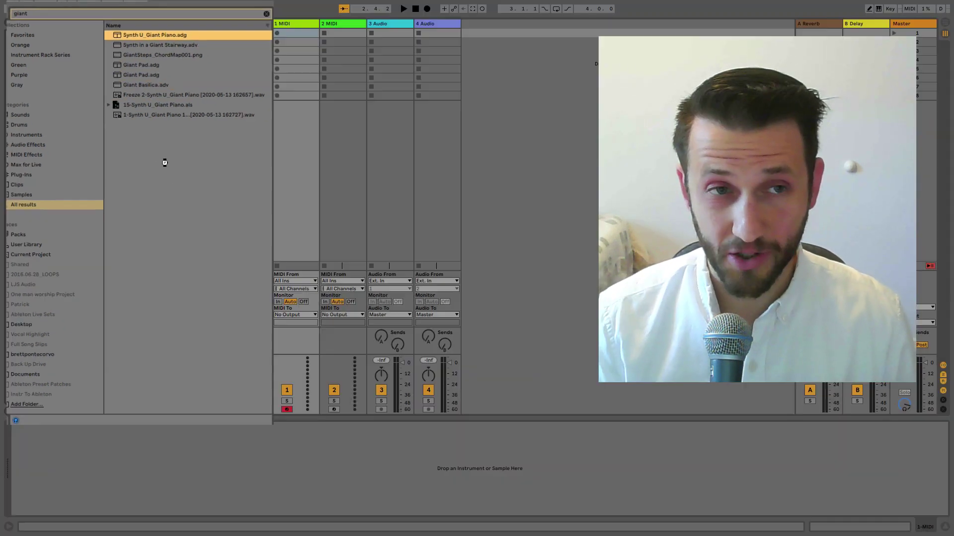
key("Return")
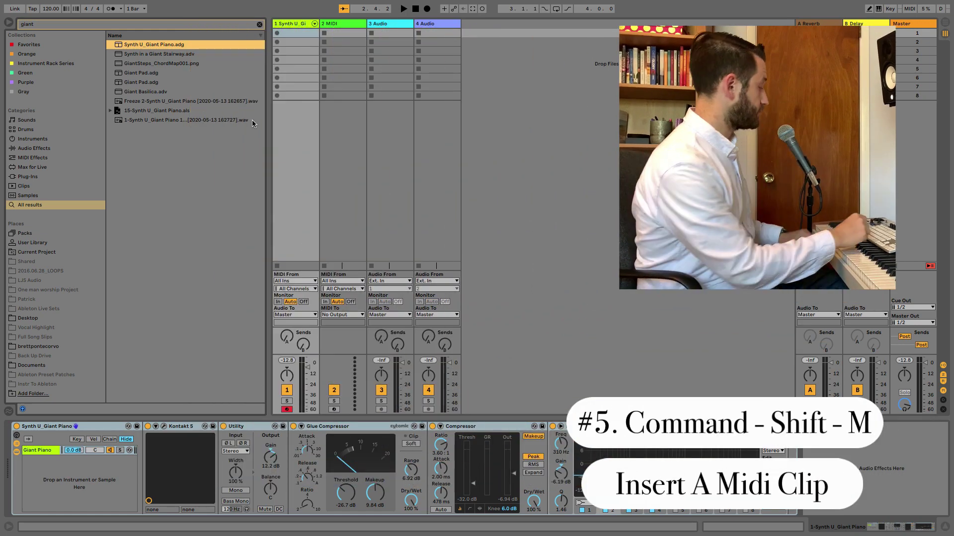
Hide the browser, insert an empty MIDI clip on track 1, and name it 'Groovin Line'
key("super+alt+b")
key("super+shift+m")
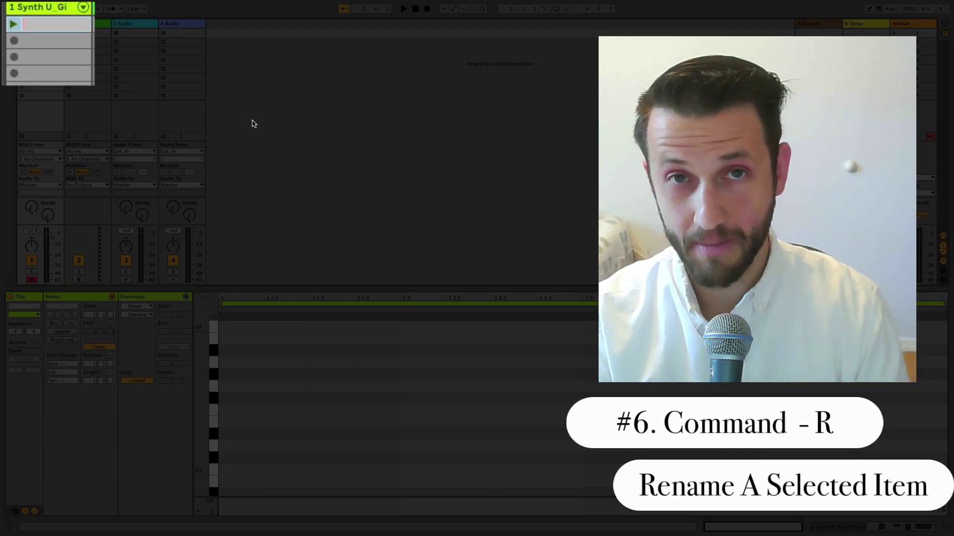
key("super+r")
type("Groovi")
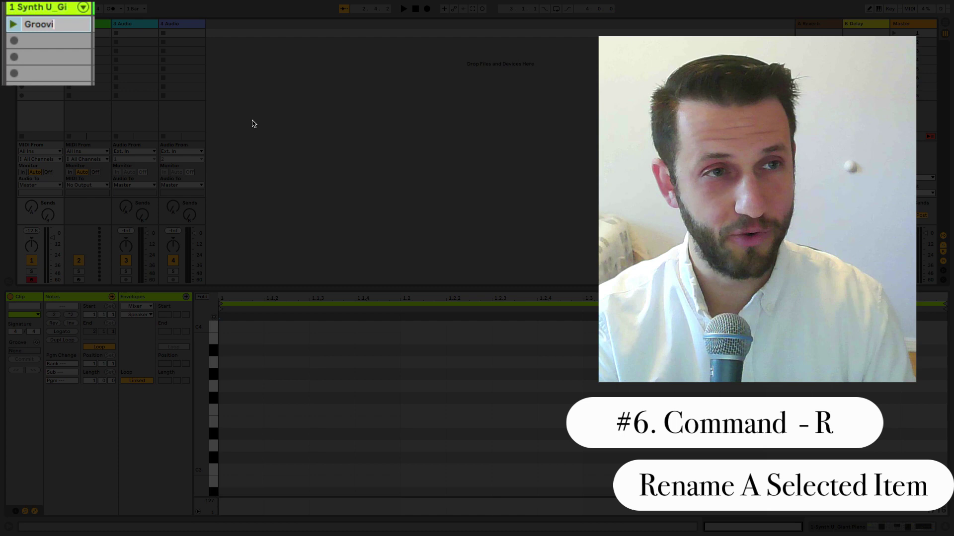
key("Return")
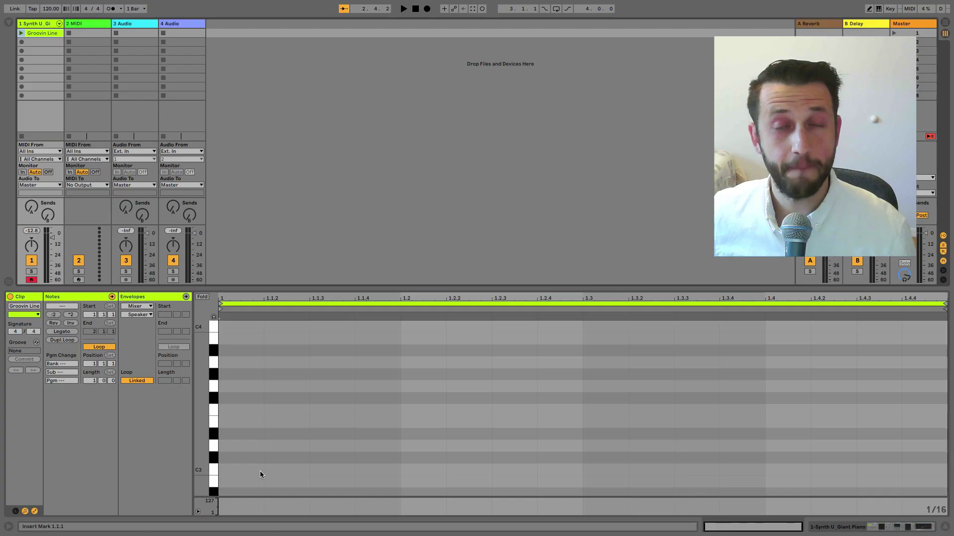
Add a C3 note at bar 1, then switch the detail area to track 1's devices
double_click(245, 472)
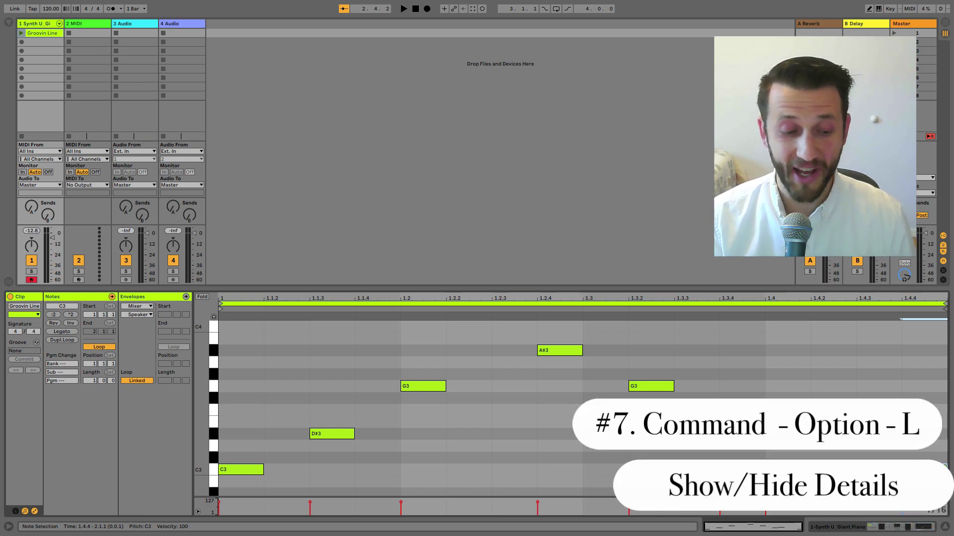
key("super+alt+l")
key("super+alt+l")
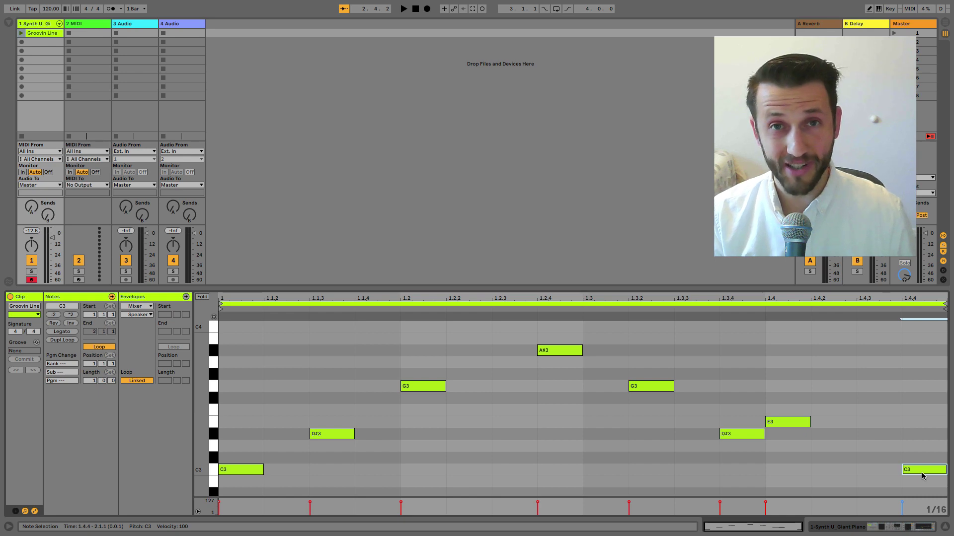
key("shift+Tab")
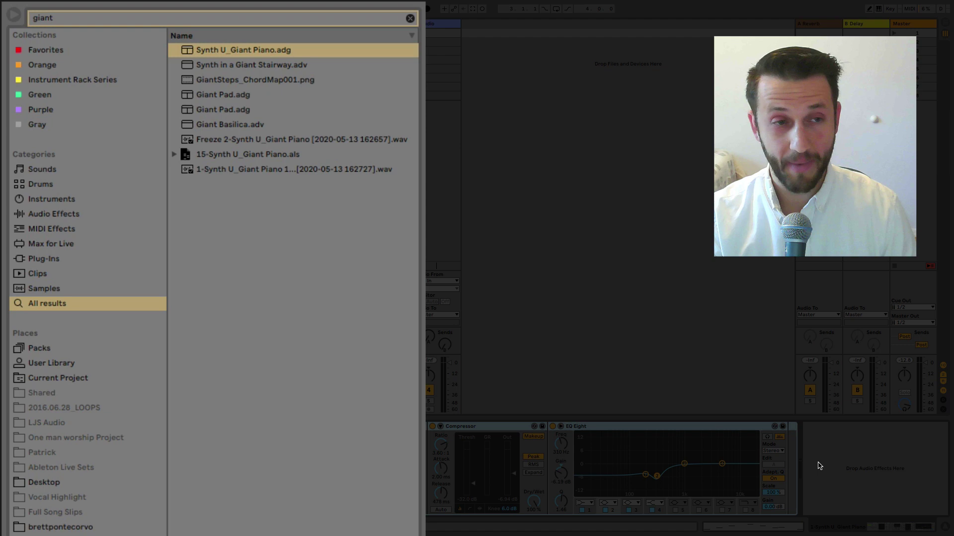
Search the browser for 'reverb' and load Reverb at the end of track 1's chain
key("ctrl+f")
type("rever")
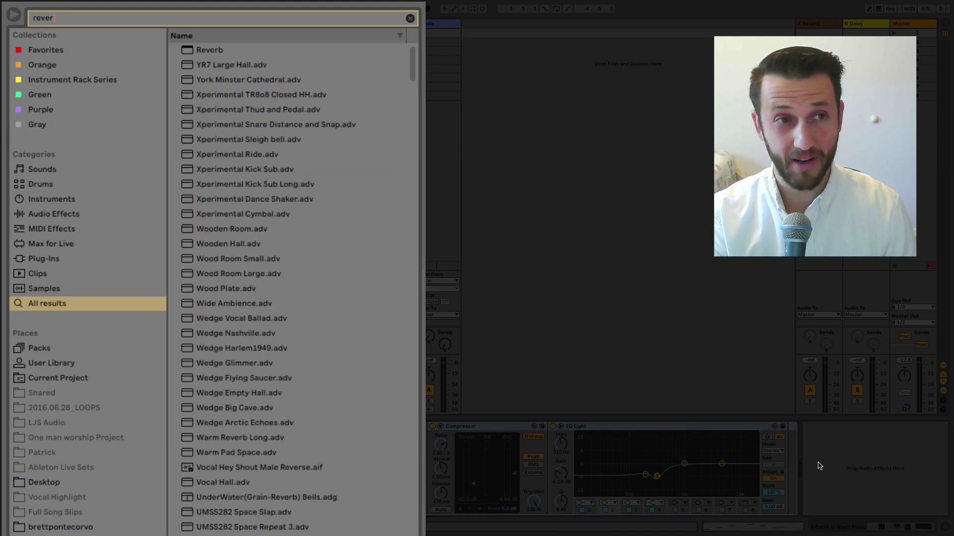
type("b")
key("Down")
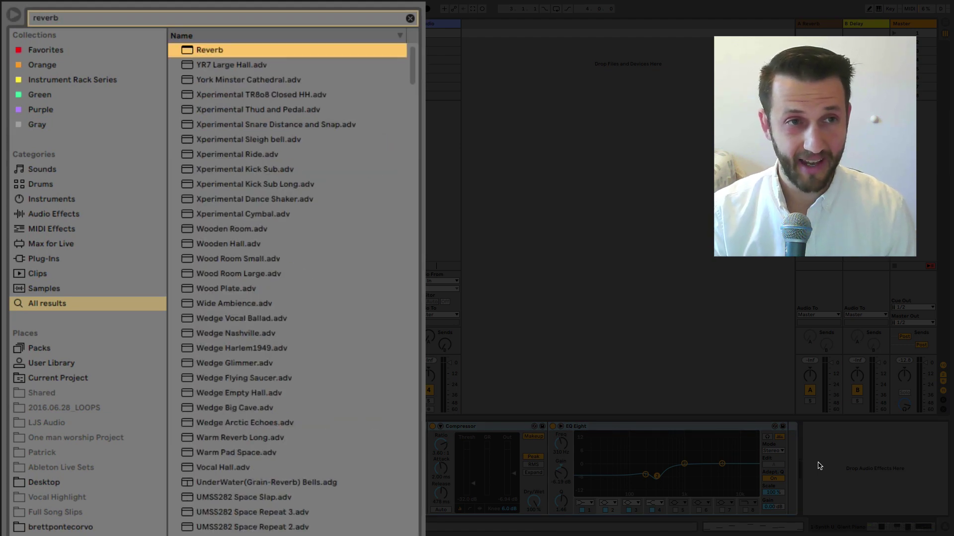
key("Return")
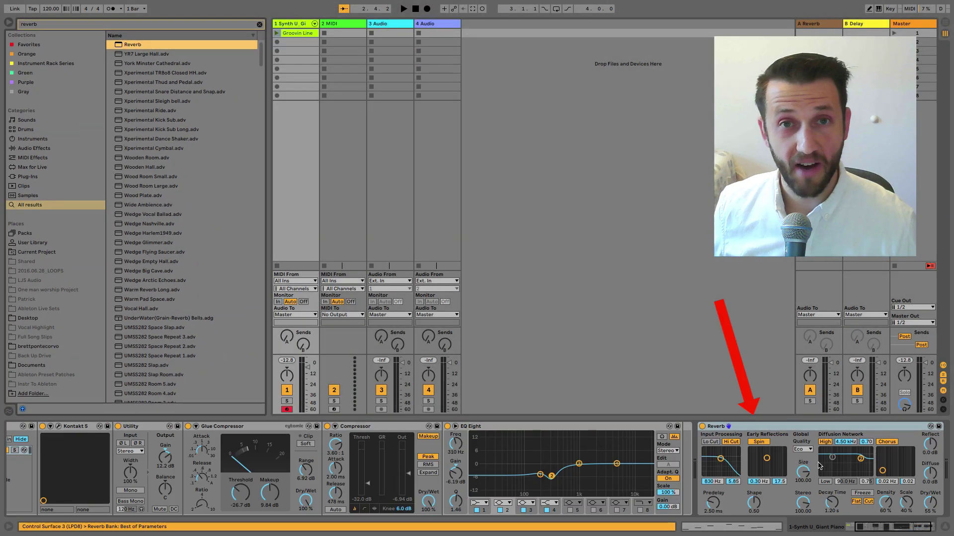
Group the Giant Piano rack through Reverb into an Instrument Rack, showing its chains and macros
left_click(20, 430)
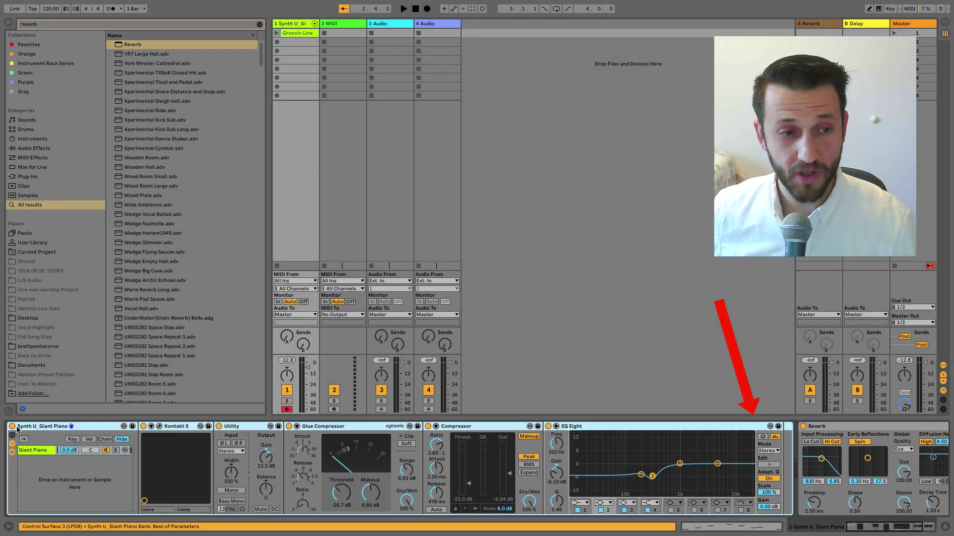
left_click(885, 430)
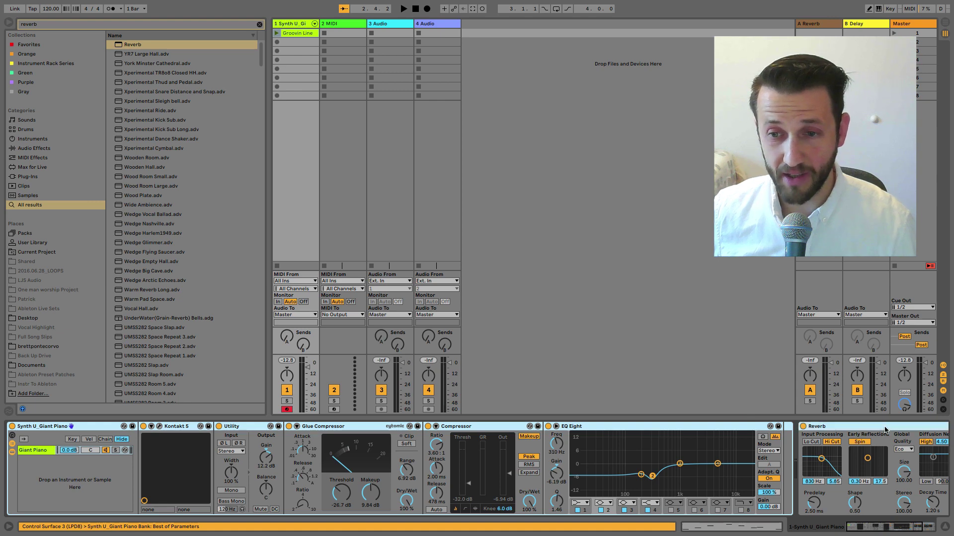
key("ctrl+g")
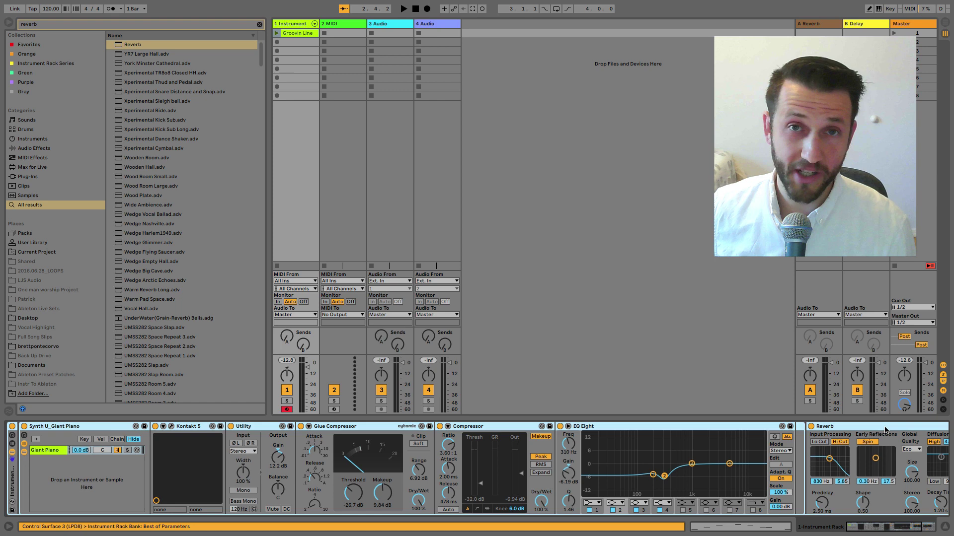
left_click(12, 444)
left_click(12, 436)
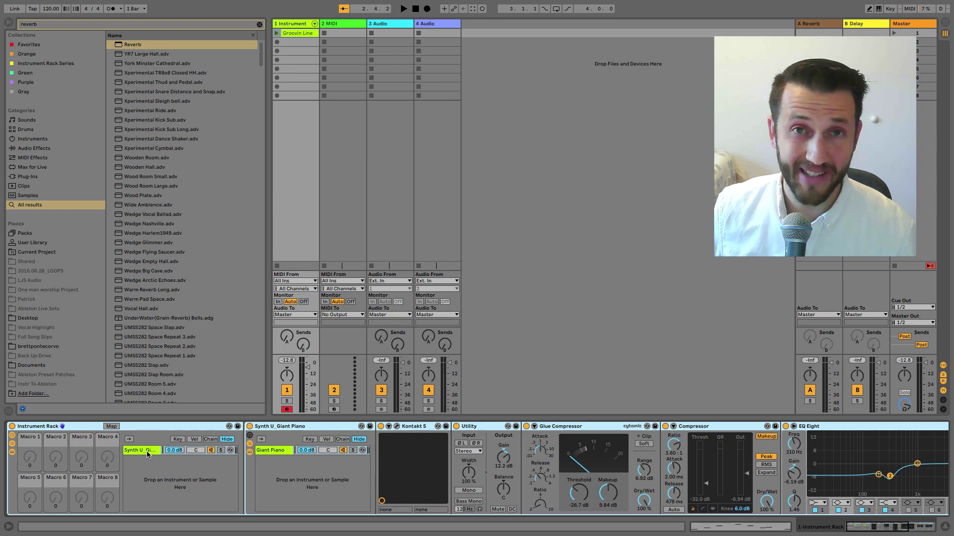
key("super+alt+b")
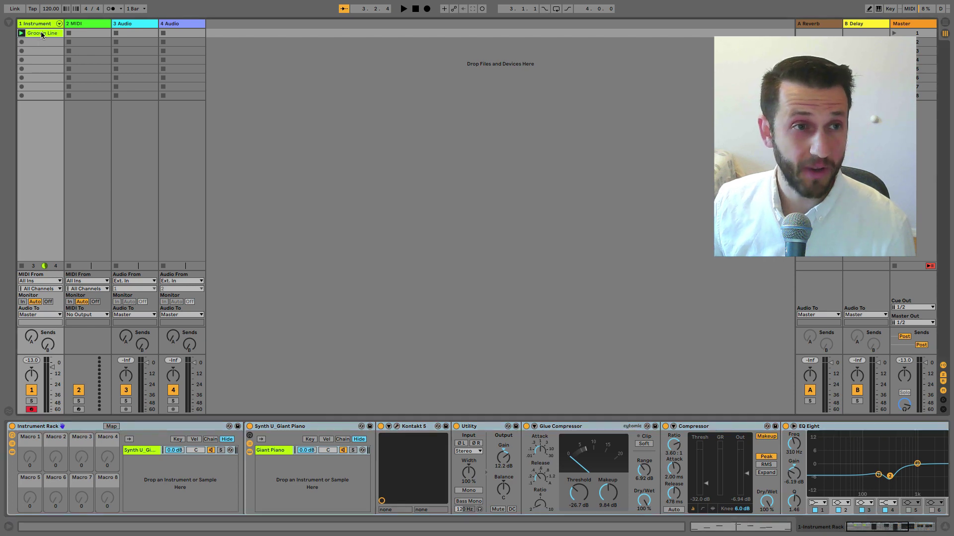
Open the Groovin Line clip, raise track 1's volume to -6.0 dB, and briefly resume playback
double_click(35, 33)
left_click(21, 34)
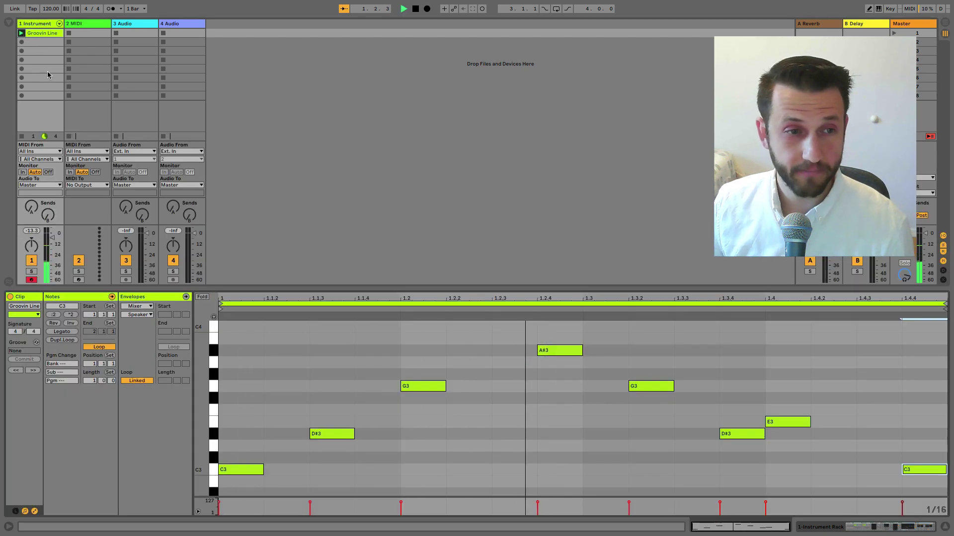
left_click(52, 245)
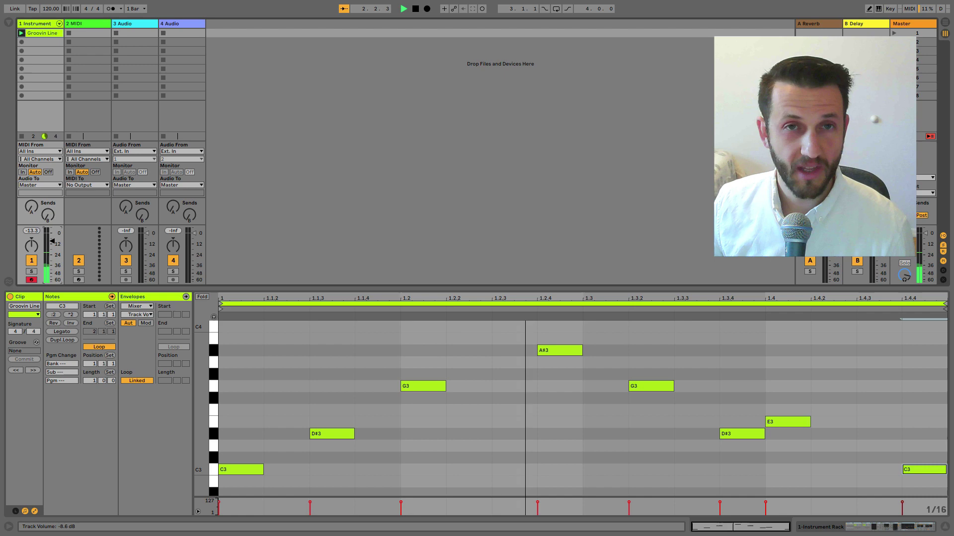
left_click_drag(52, 245, 54, 241)
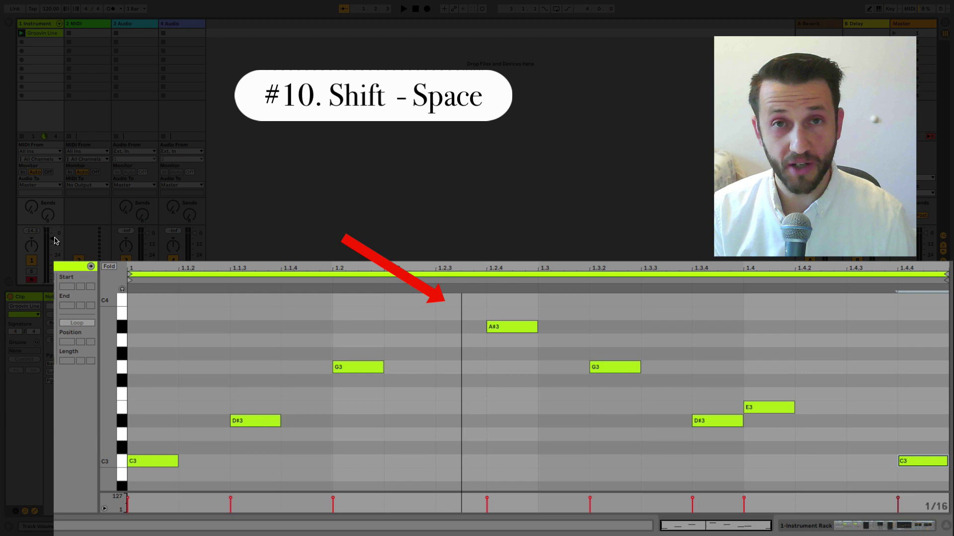
key("shift+space")
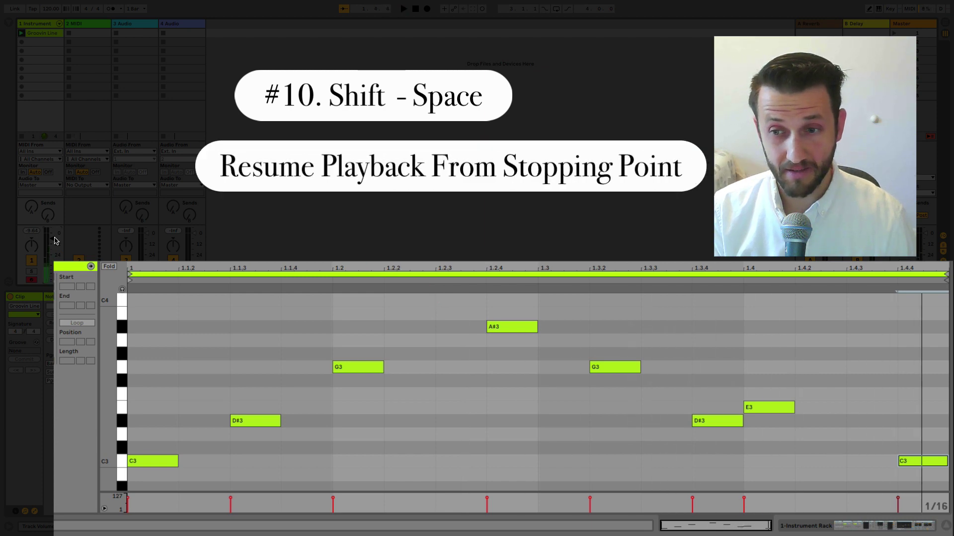
key("space")
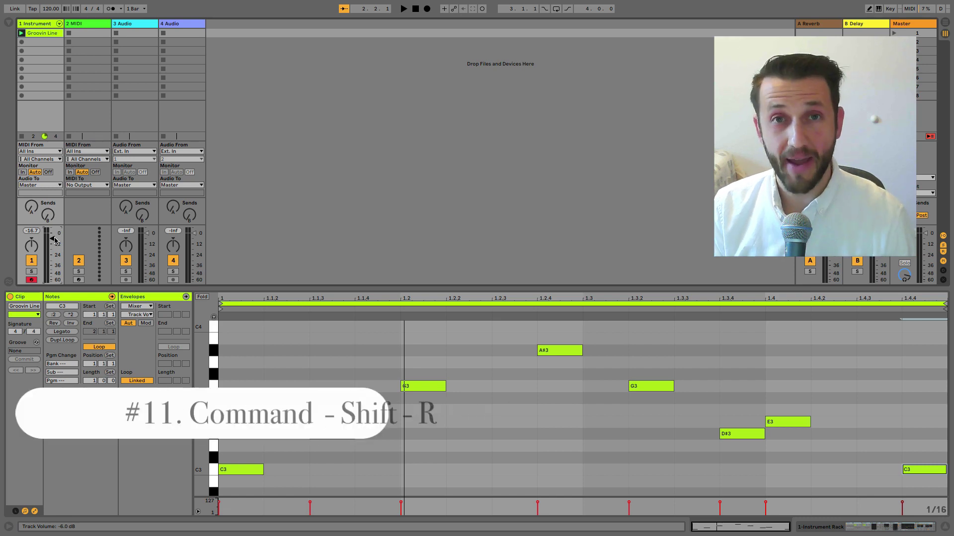
Bring up the Export Audio/Video dialog for rendering the Master track
key("super+shift+r")
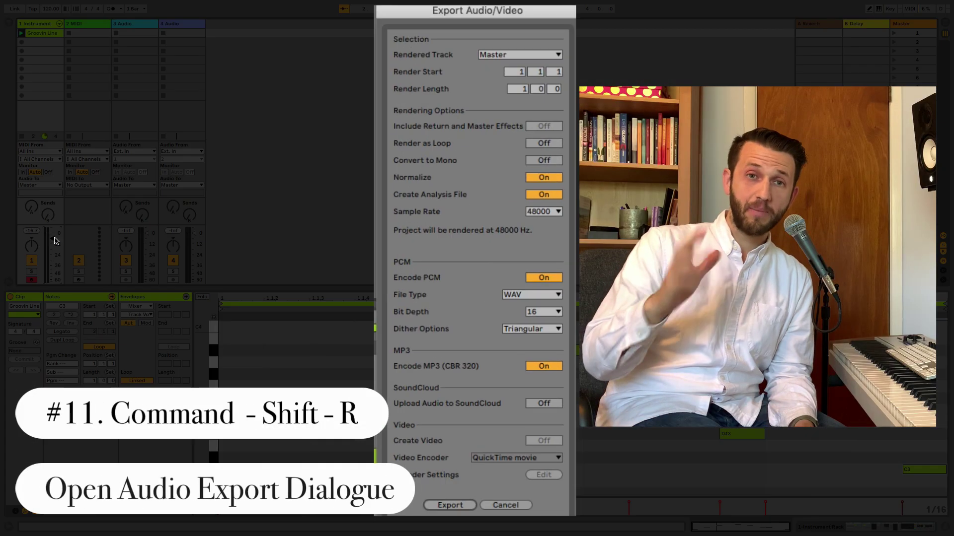